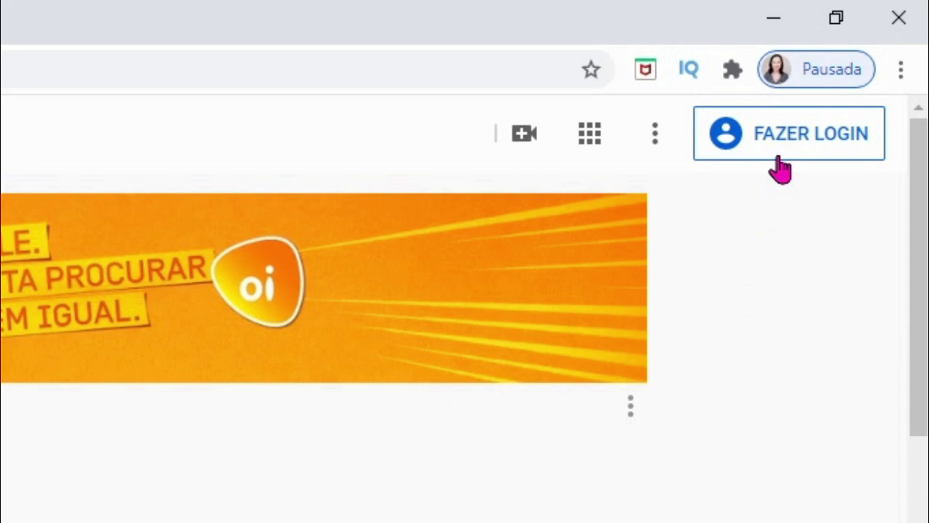
# Sign in to YouTube with the existing "teste canal" account, entering the account password.
pyautogui.click(779, 159)
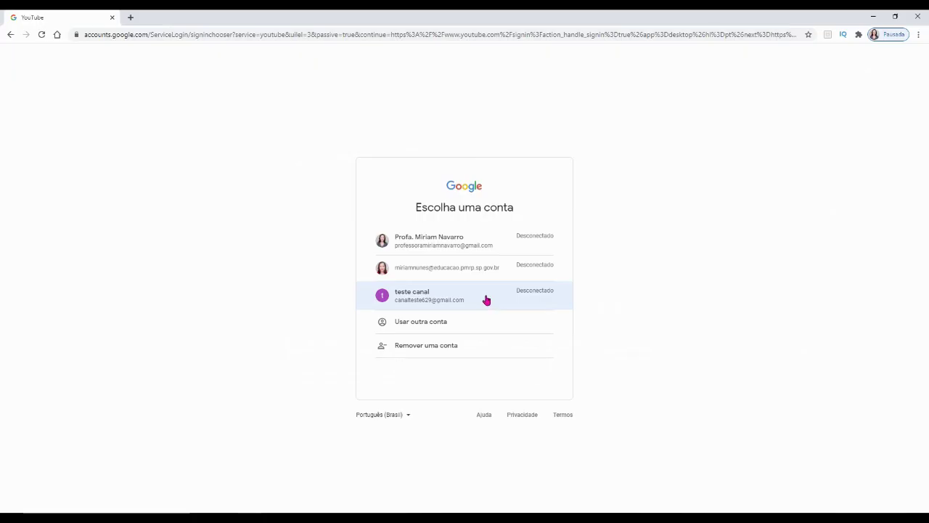
pyautogui.click(486, 300)
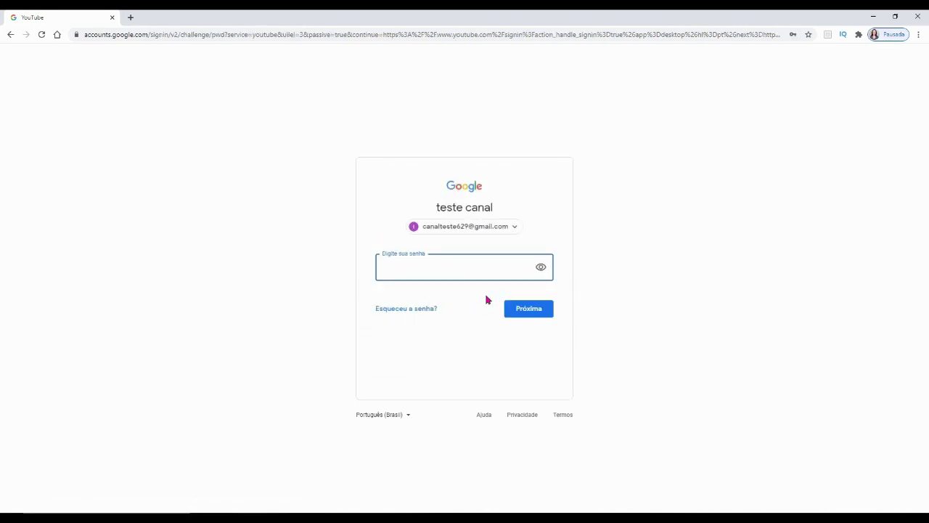
pyautogui.hotkey('ctrl', 'v')
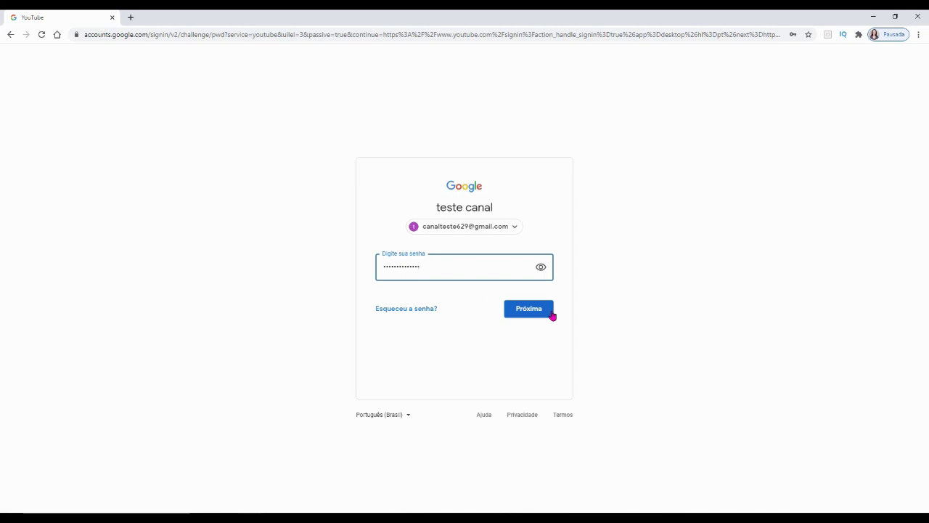
pyautogui.click(529, 308)
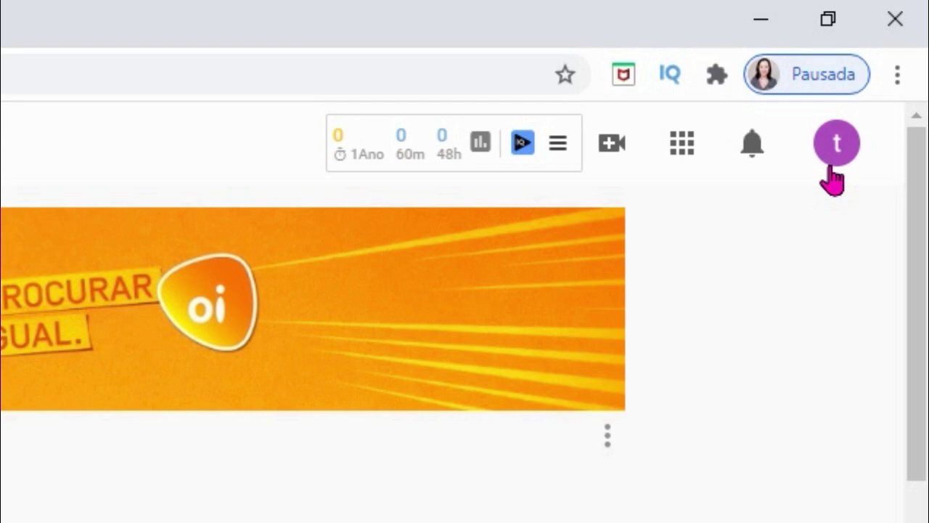
# Create a channel with the custom name "Professora Criativa", accepting that a new Google account with its own settings is created.
pyautogui.click(831, 167)
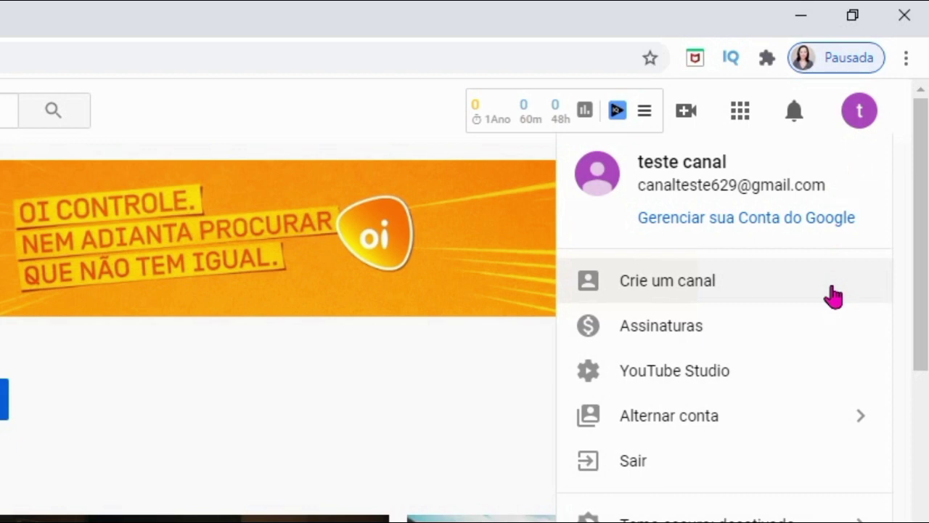
pyautogui.click(833, 296)
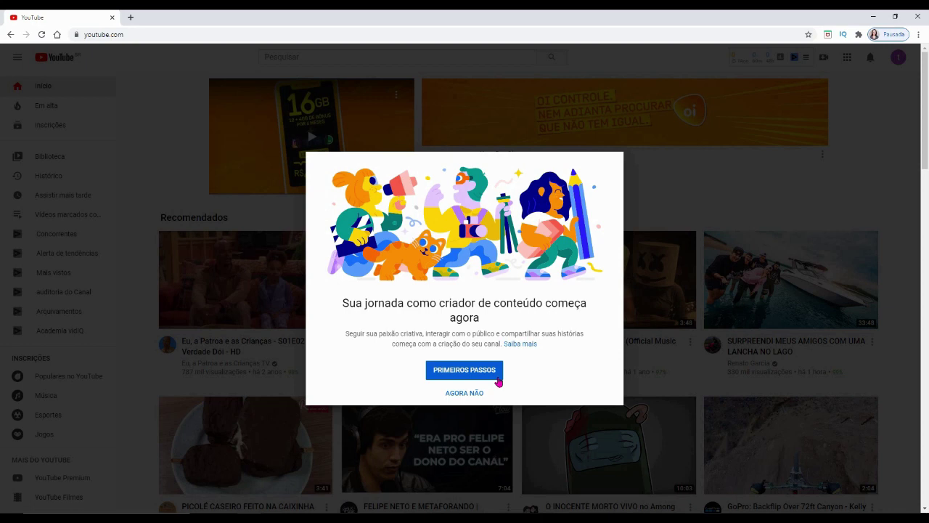
pyautogui.click(497, 377)
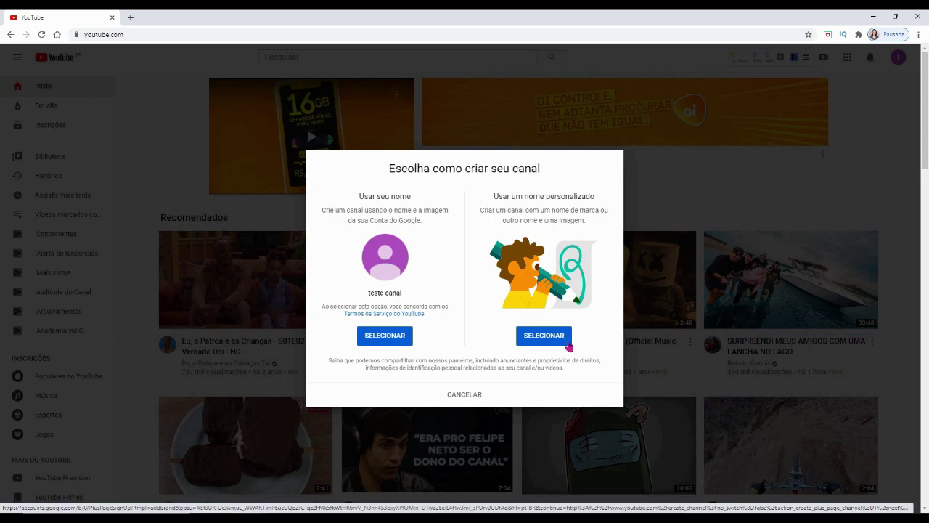
pyautogui.click(569, 346)
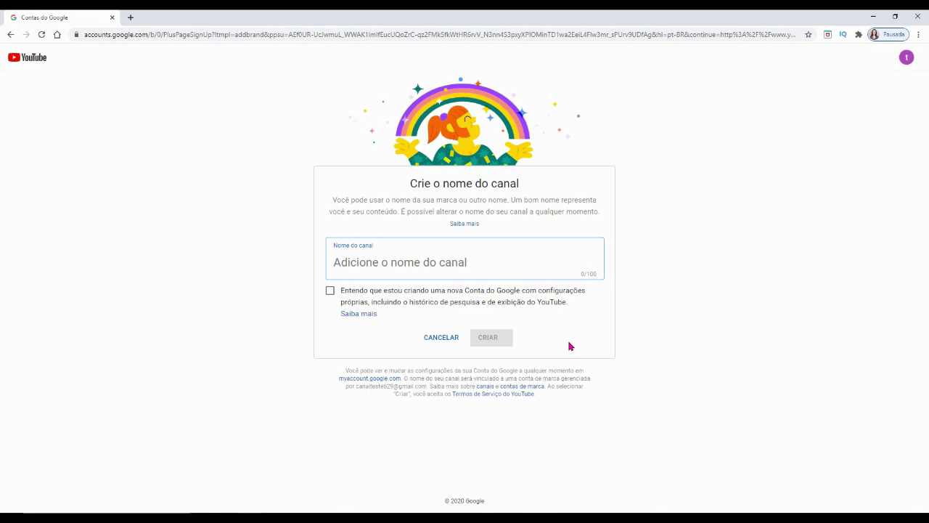
pyautogui.write('Professora Criativa')
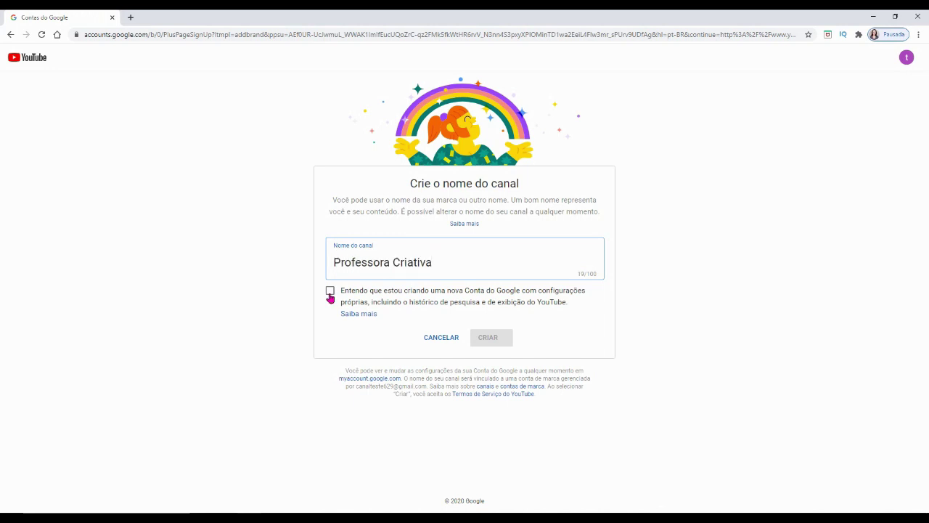
pyautogui.click(331, 291)
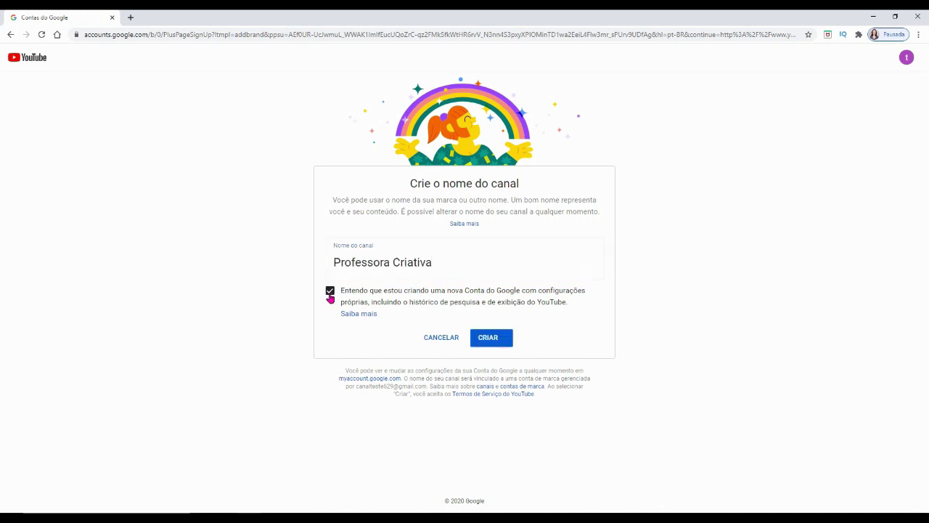
pyautogui.click(507, 344)
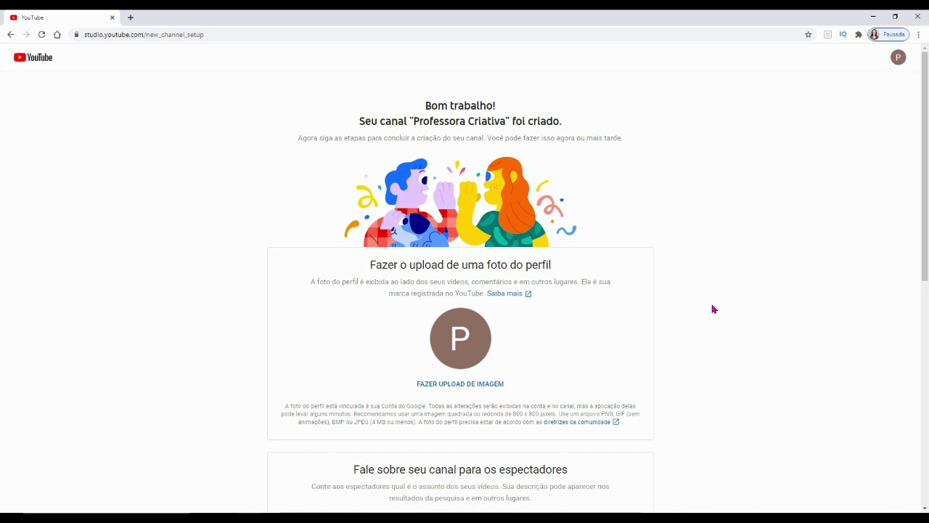
# Upload the image teacher-2799822_1920 from the Teste Canal folder as the channel's profile photo.
pyautogui.scroll(-2, 713, 309)
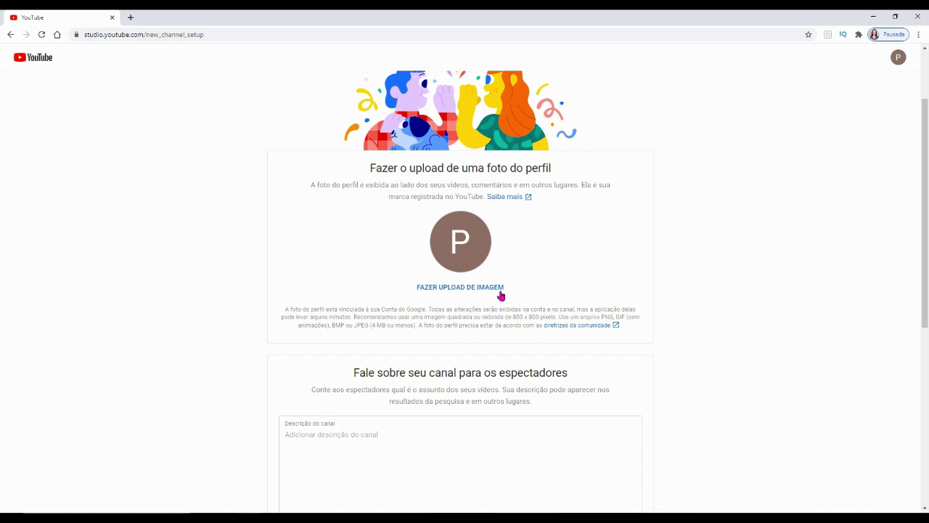
pyautogui.click(500, 293)
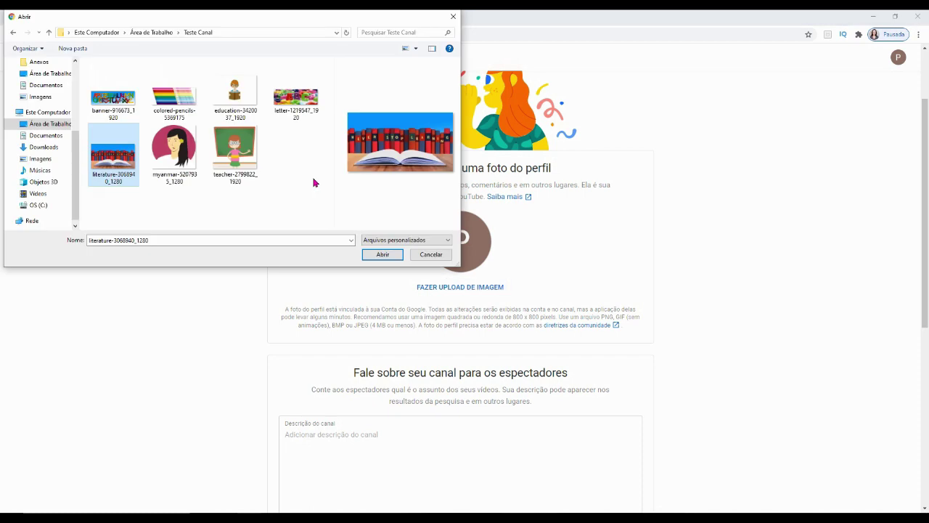
pyautogui.click(252, 165)
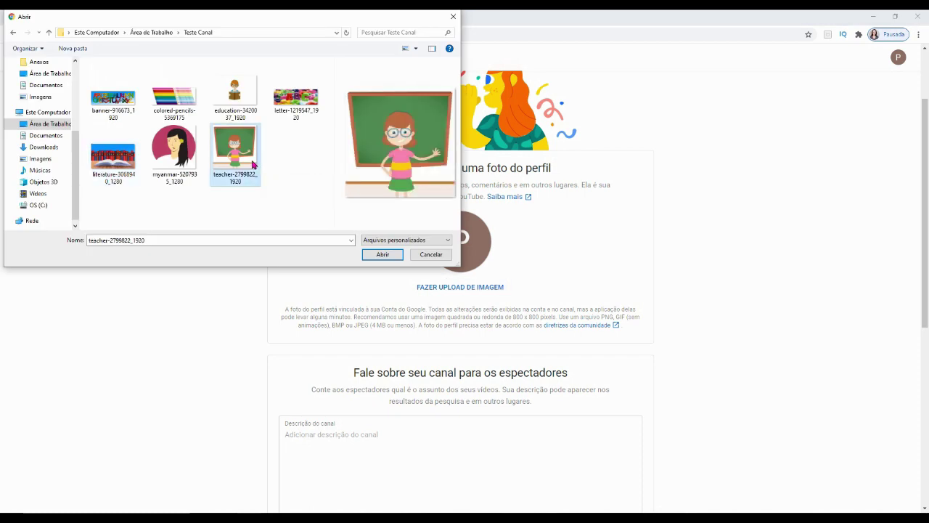
pyautogui.click(382, 255)
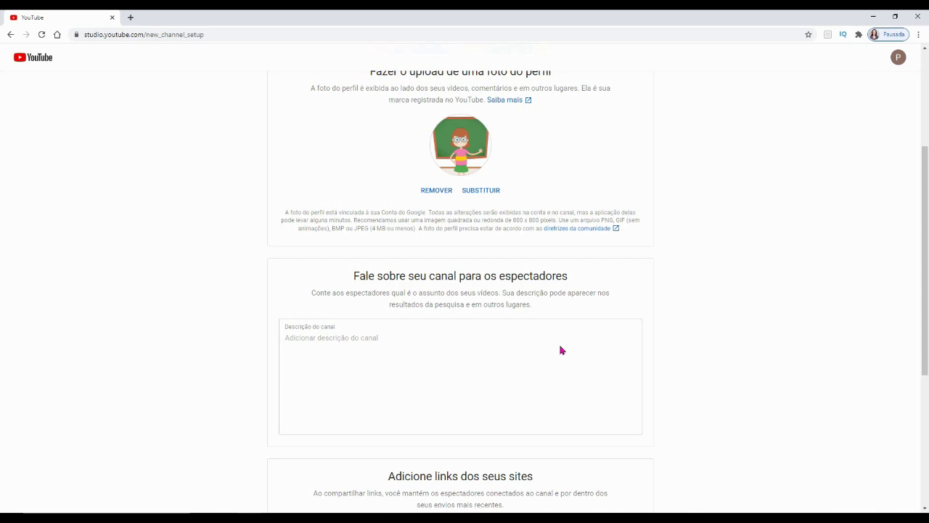
# Enter the channel description "Neste canal, você encontrará dicas pedagógicas para aplicar em sala de aula." and save the channel setup.
pyautogui.click(368, 340)
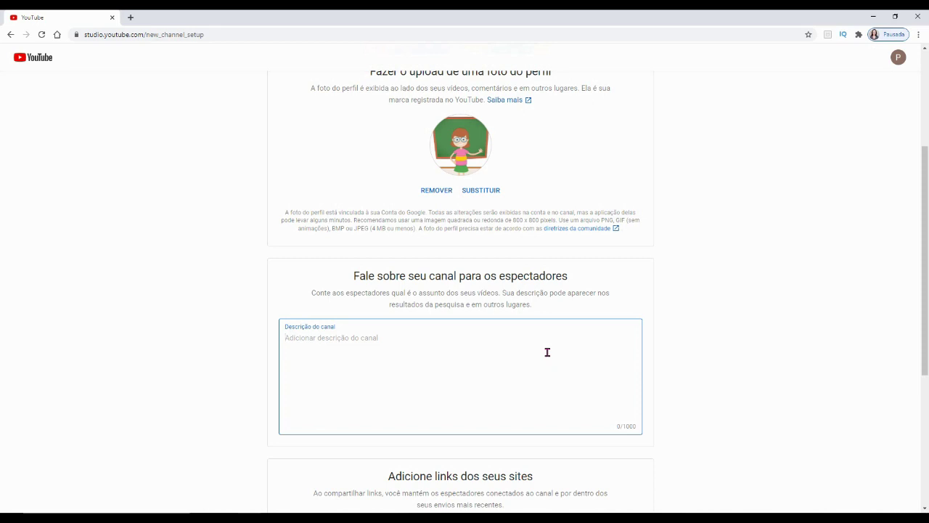
pyautogui.write('Neste canal, você encontrará dicas pedagógicas para aplicar em sala de aula.')
pyautogui.scroll(-3, 699, 358)
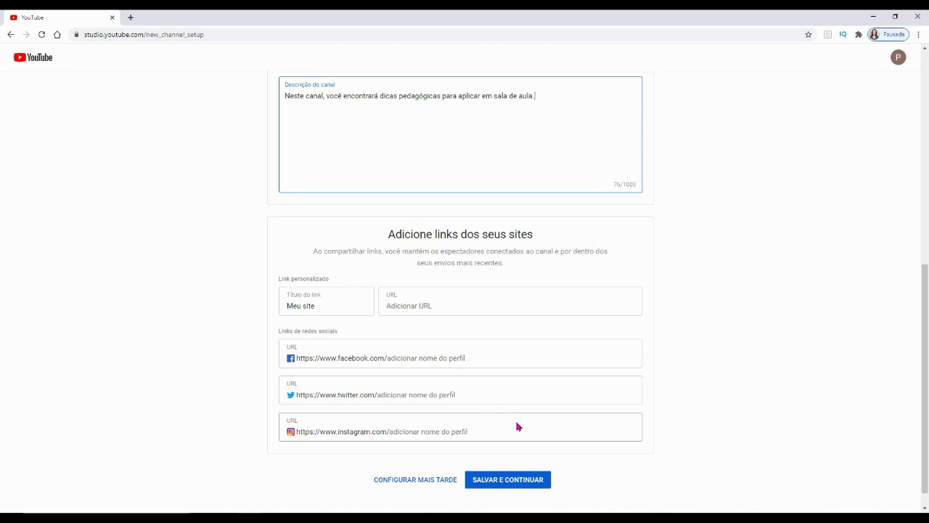
pyautogui.click(548, 487)
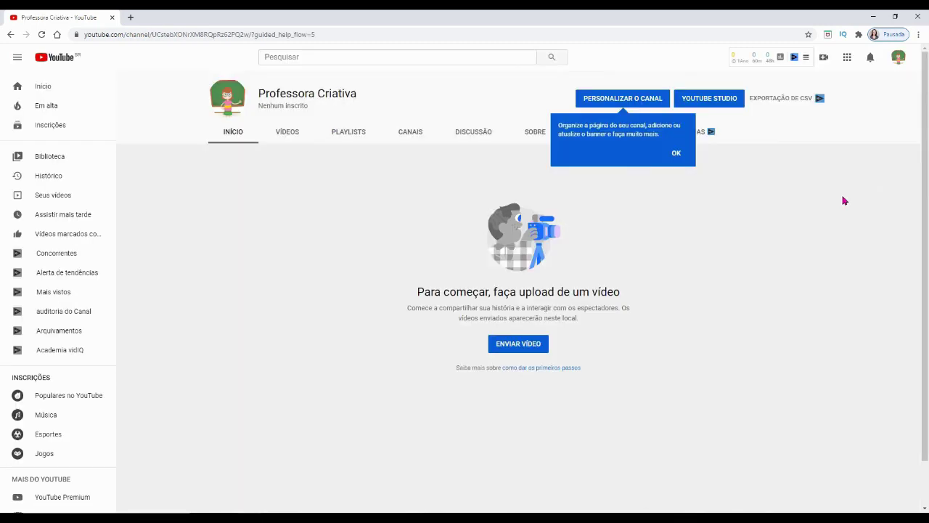
# Dismiss the customization tip, open the channel's customization page and add the image colored-pencils-5369175 as channel art.
pyautogui.click(676, 155)
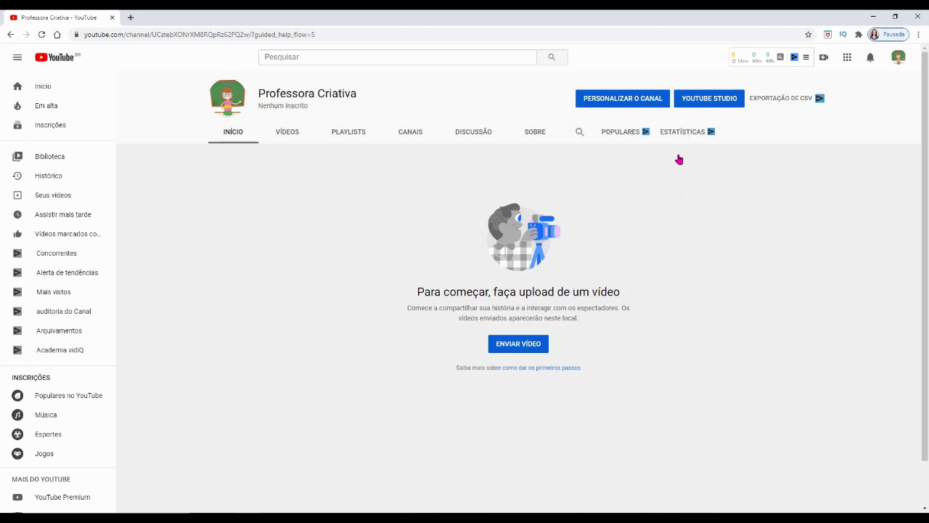
pyautogui.click(661, 106)
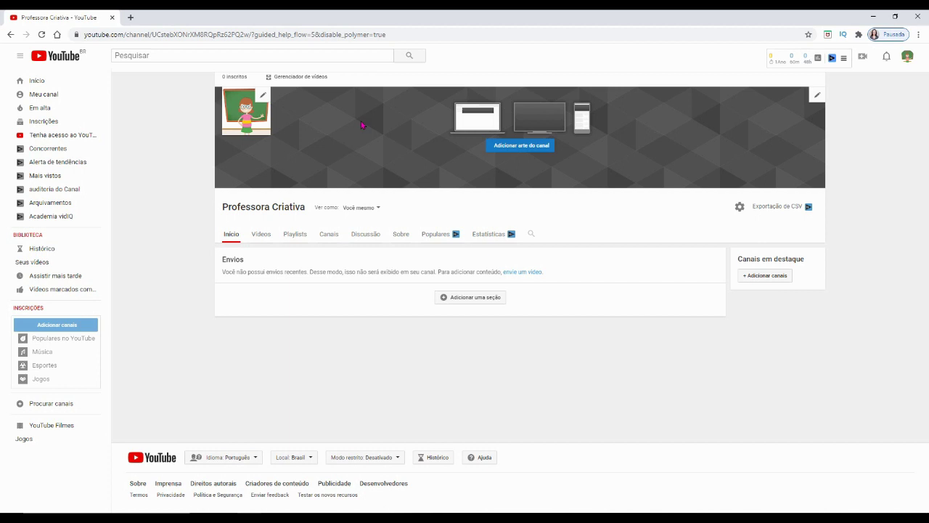
pyautogui.click(552, 148)
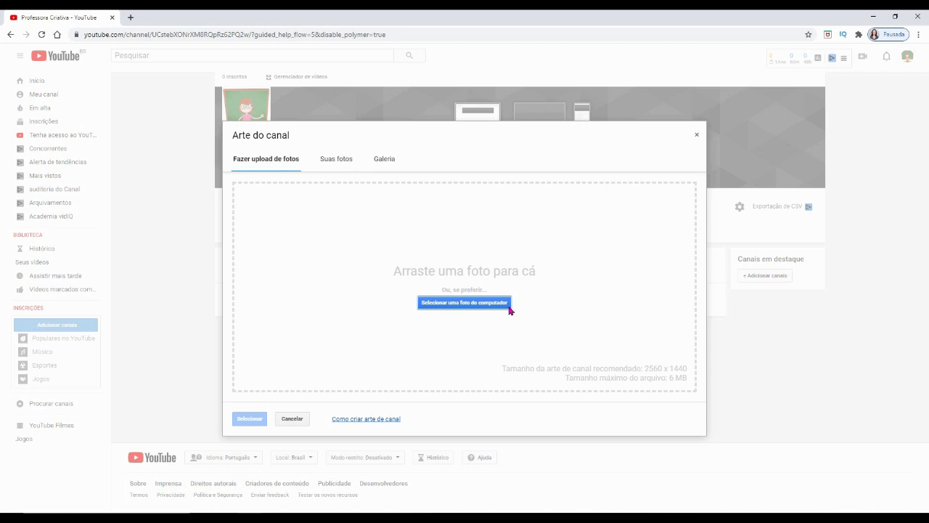
pyautogui.click(509, 305)
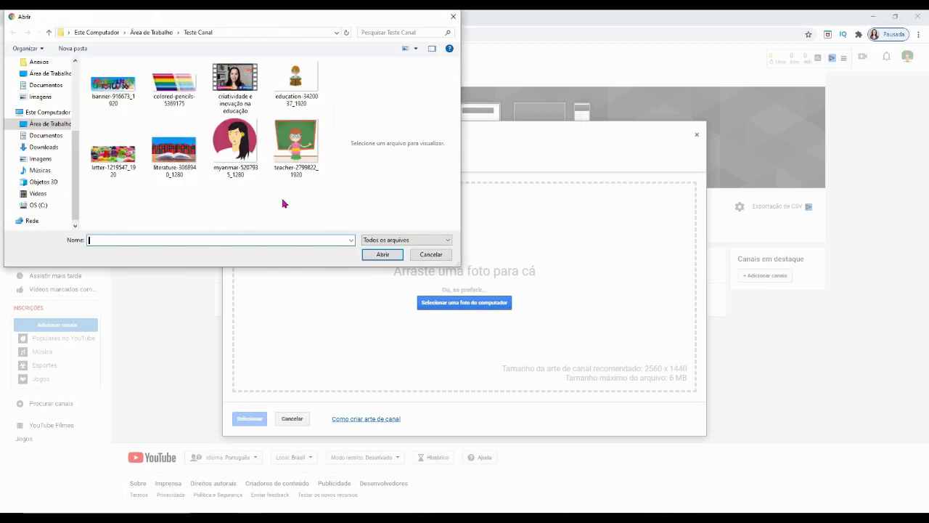
pyautogui.click(165, 85)
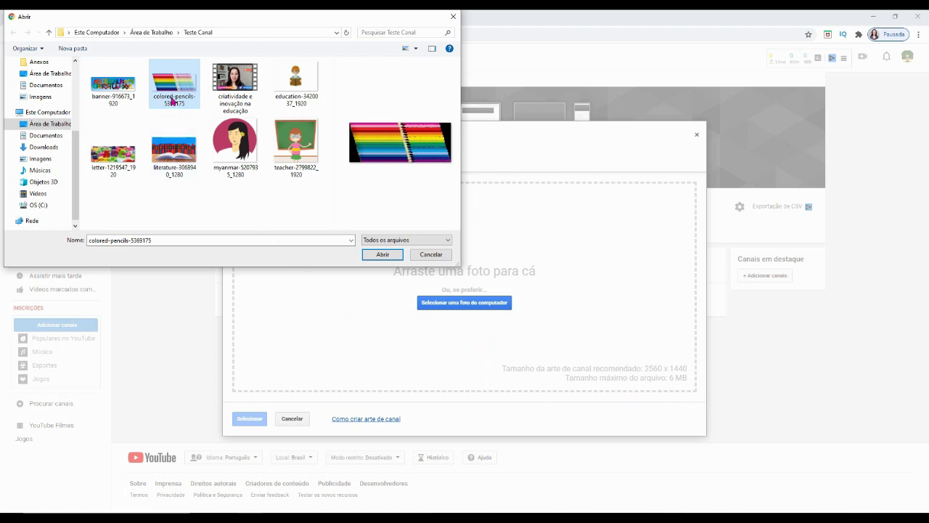
pyautogui.click(382, 255)
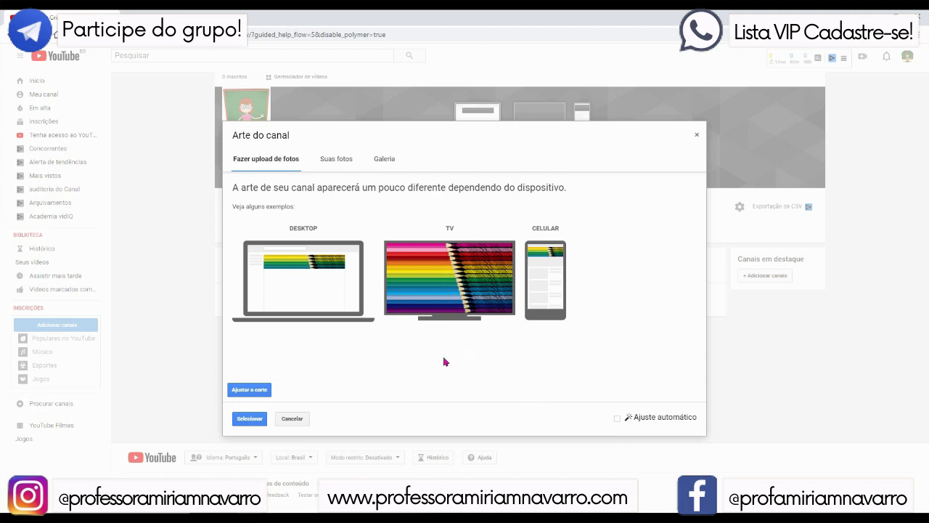
pyautogui.click(261, 425)
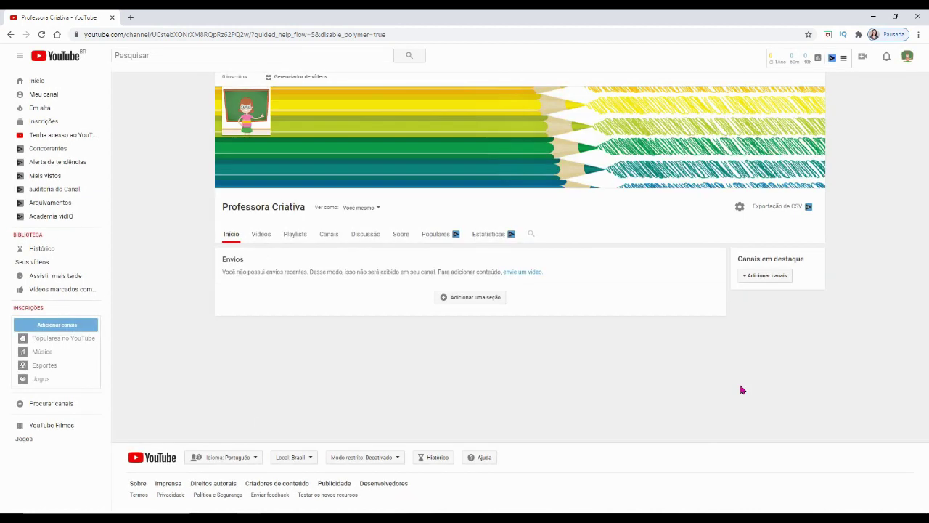
# Start a video upload from the empty uploads section, dismiss the Studio welcome message and upload the video "criatividade e inovação na educação".
pyautogui.click(519, 280)
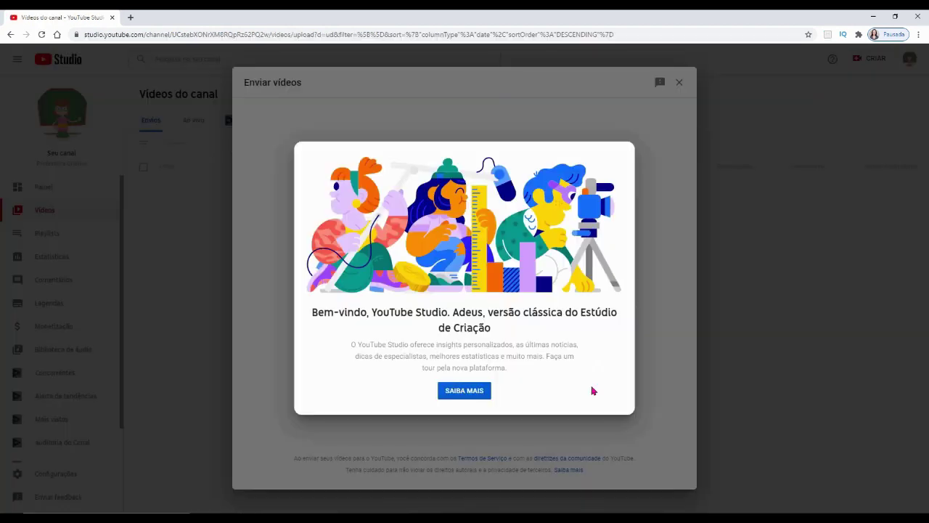
pyautogui.press('Escape')
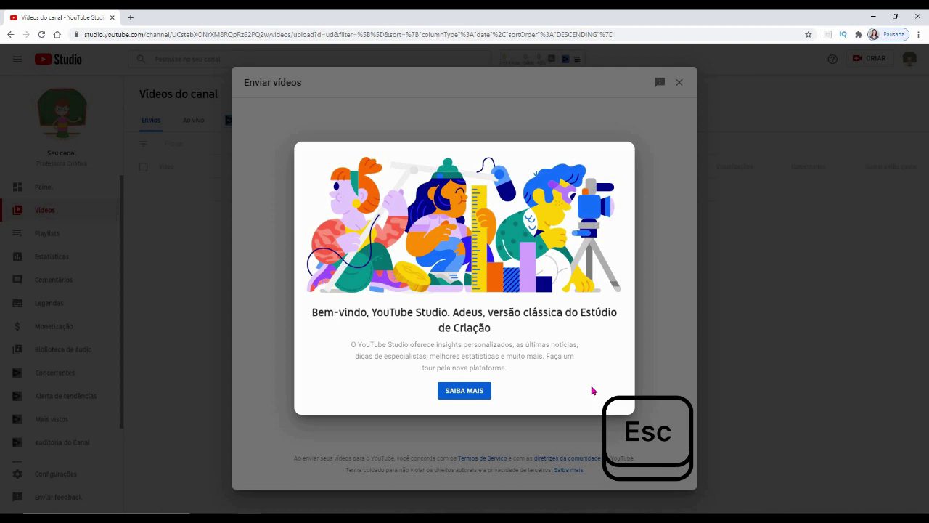
pyautogui.press('Escape')
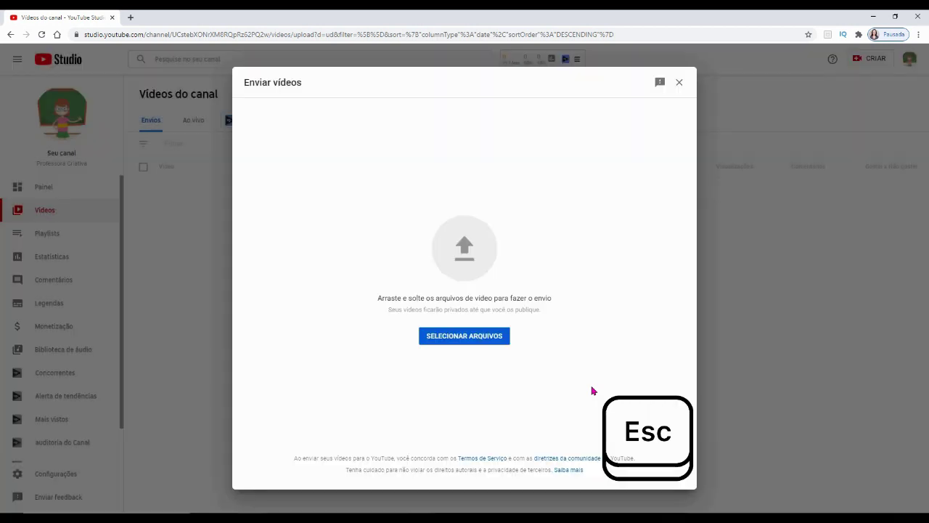
pyautogui.click(506, 341)
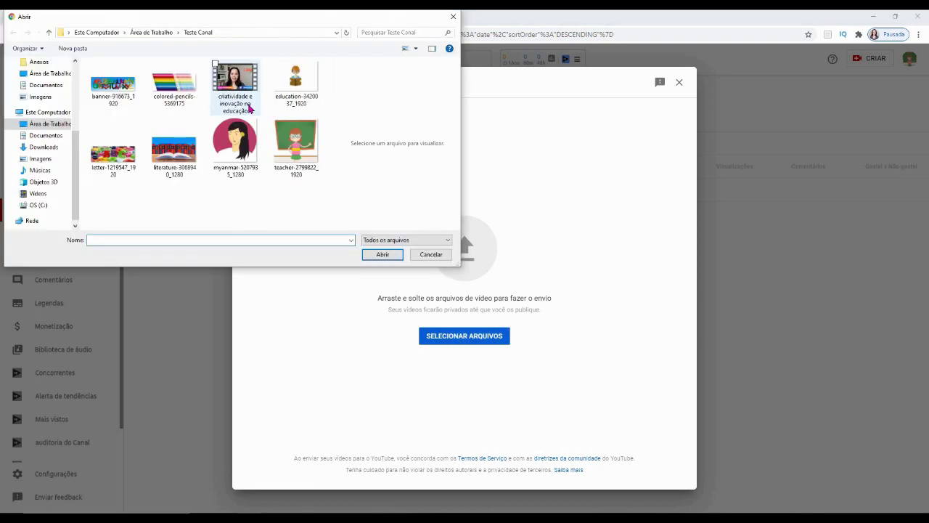
pyautogui.click(248, 107)
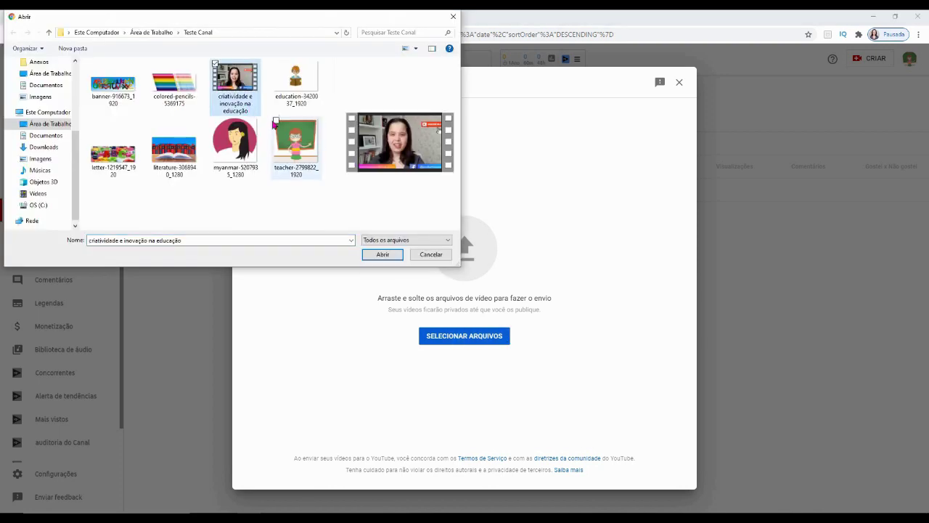
pyautogui.click(382, 255)
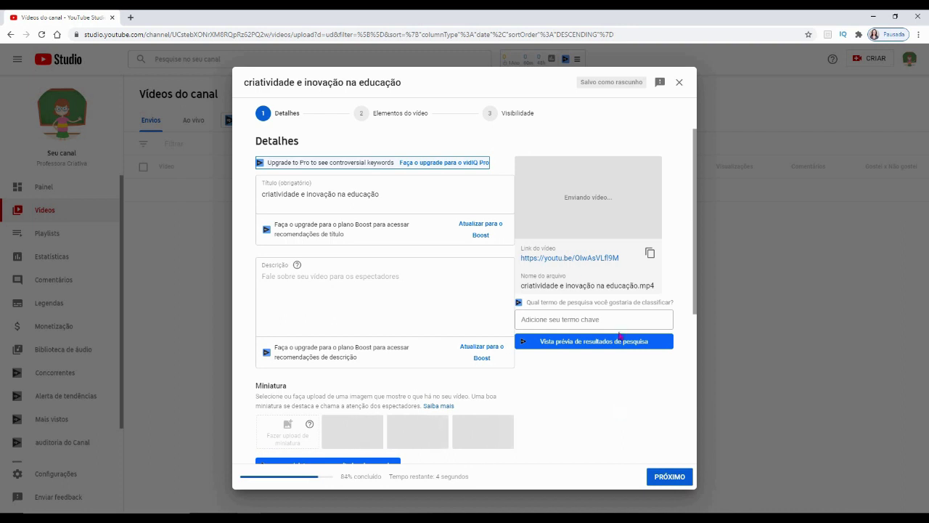
# Replace the video's title with "Criatividade e Inovação na Educação".
pyautogui.click(403, 195)
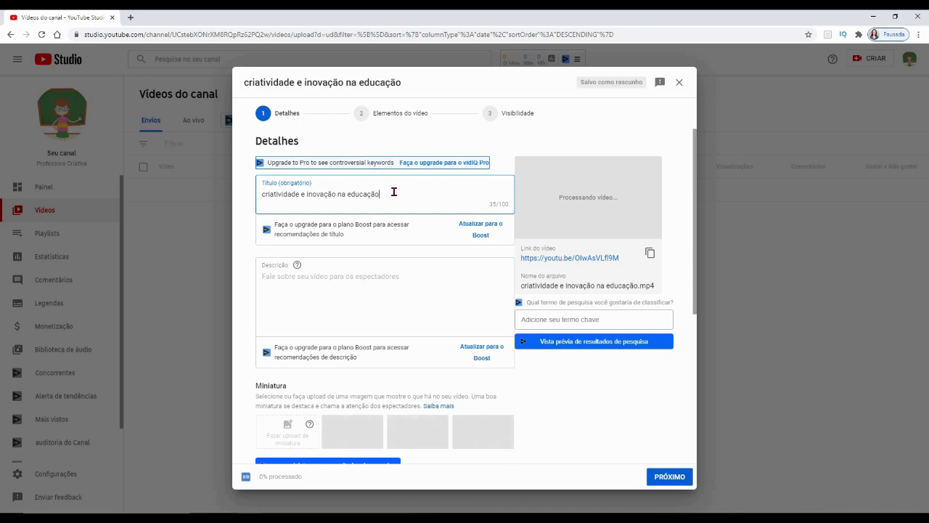
pyautogui.hotkey('ctrl', 'a')
pyautogui.write('Criatividade e Inovação na Educação')
pyautogui.click(492, 278)
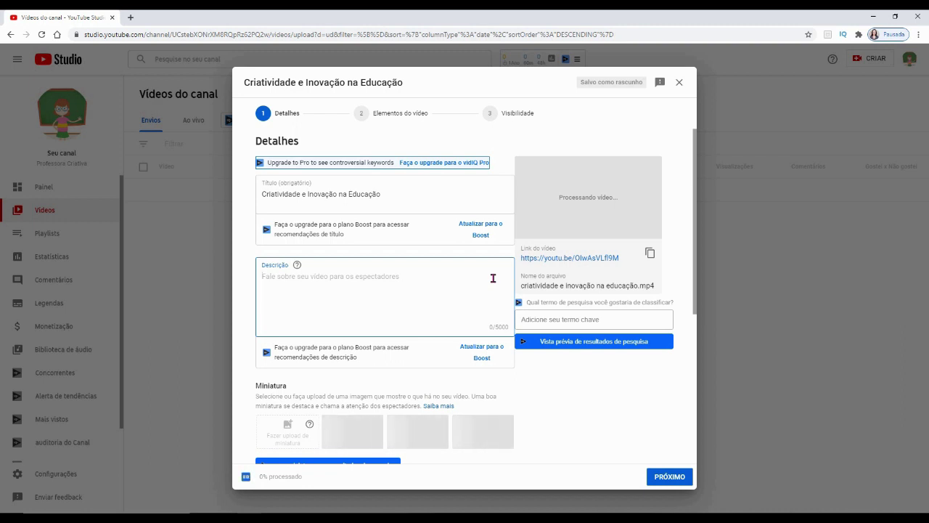
pyautogui.write('Neste vídeo falaremos sobre a importância da criatividade e da inovação na educação em tempos de pandemia.')
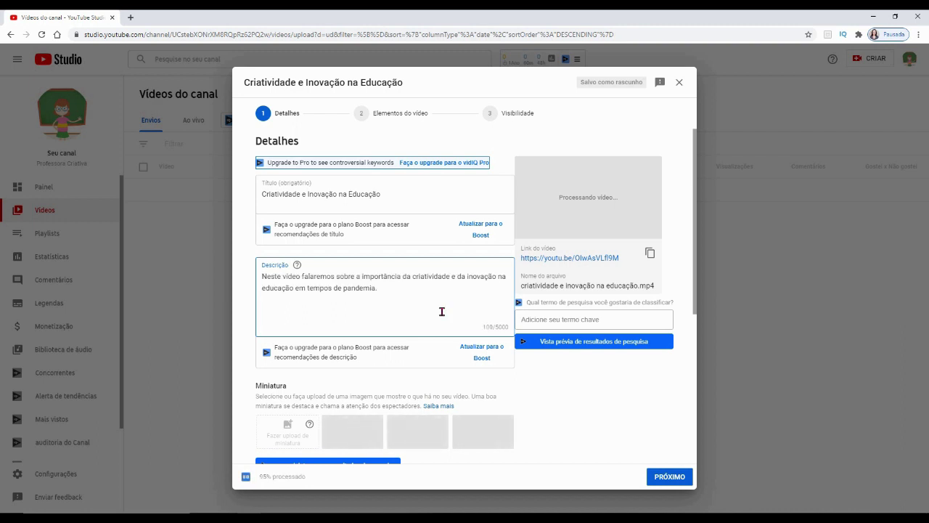
pyautogui.press('Return')
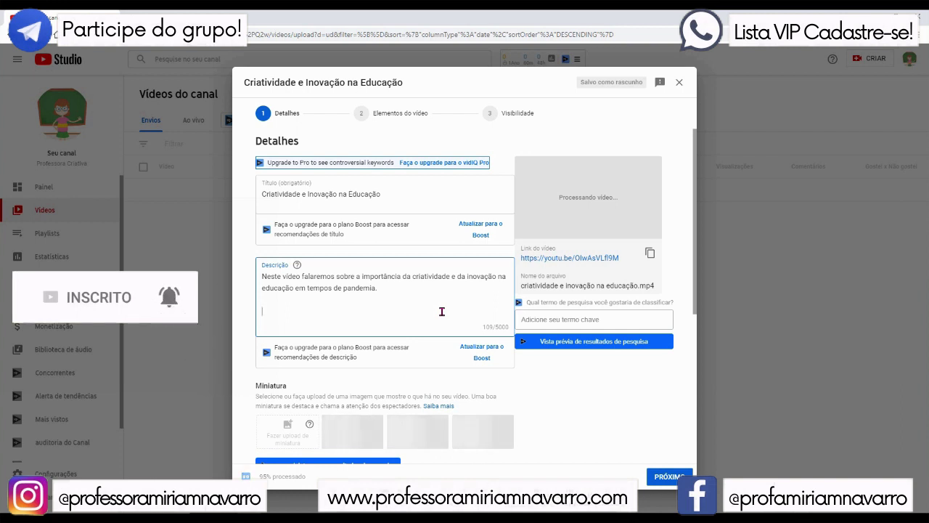
pyautogui.write('INC')
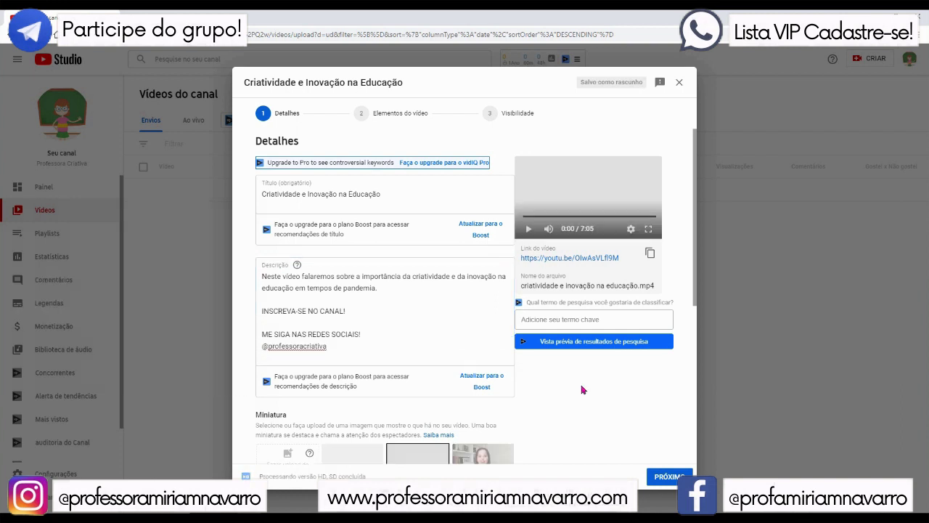
# Try out the automatically suggested video frames as the thumbnail, including the first one.
pyautogui.scroll(-1, 581, 389)
pyautogui.scroll(-1, 581, 390)
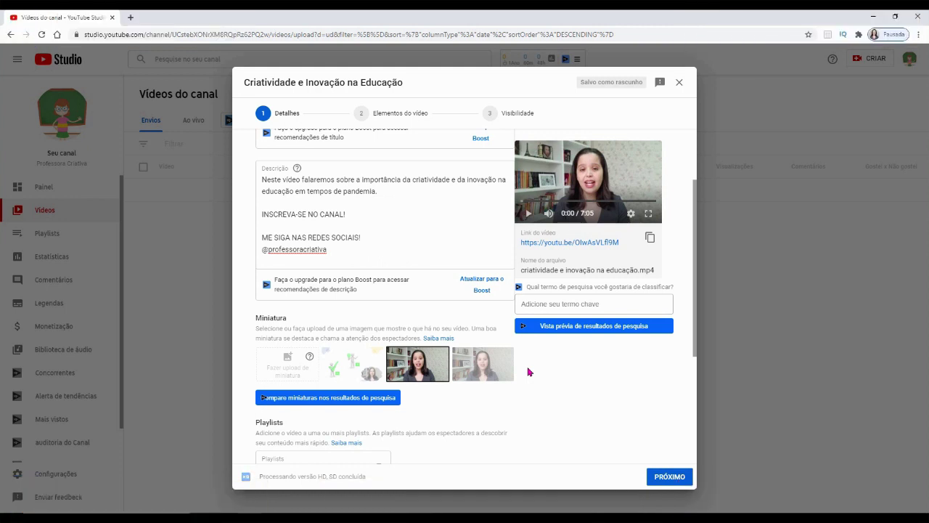
pyautogui.click(499, 359)
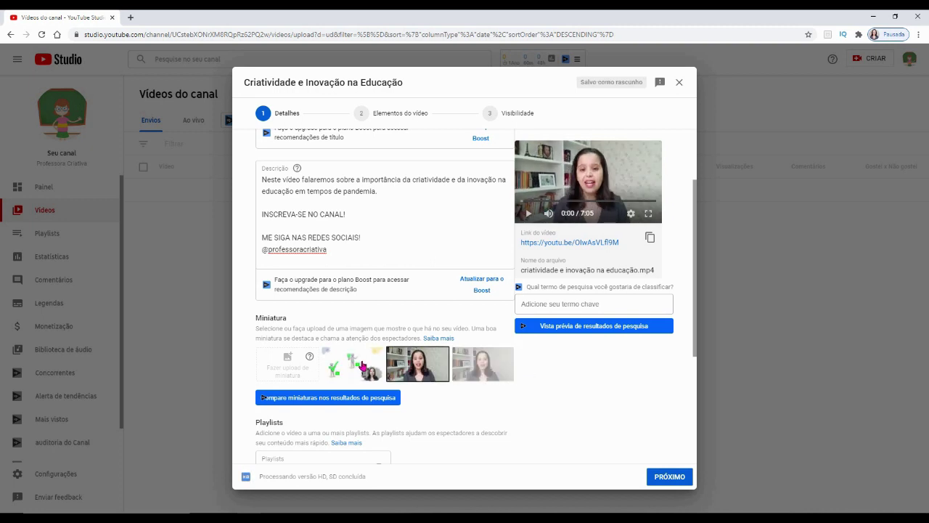
pyautogui.click(363, 366)
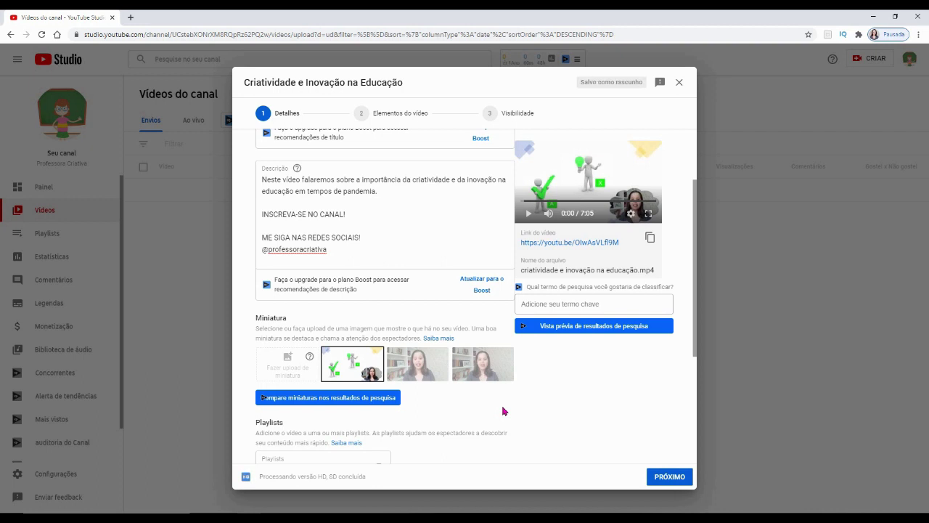
# Upload the image literature-3068940_1280 from the Teste Canal folder as the video's custom thumbnail.
pyautogui.click(311, 376)
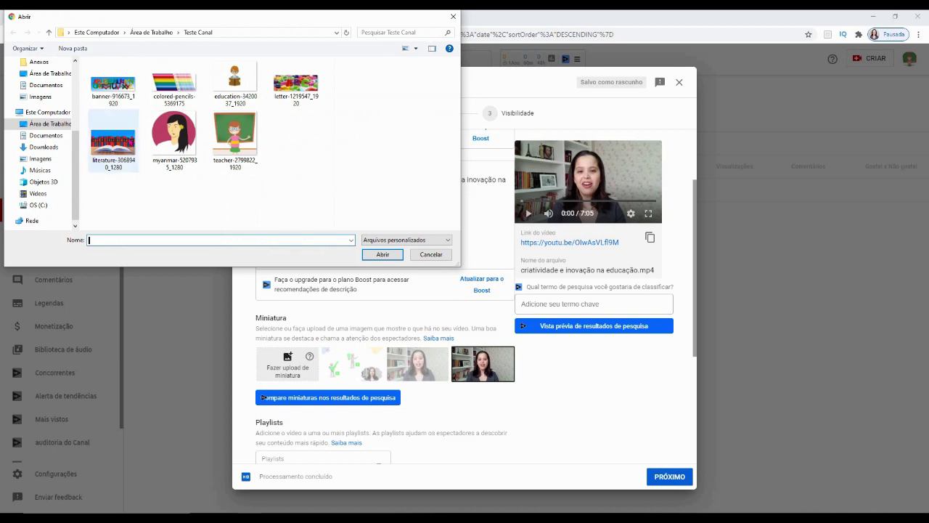
pyautogui.click(130, 152)
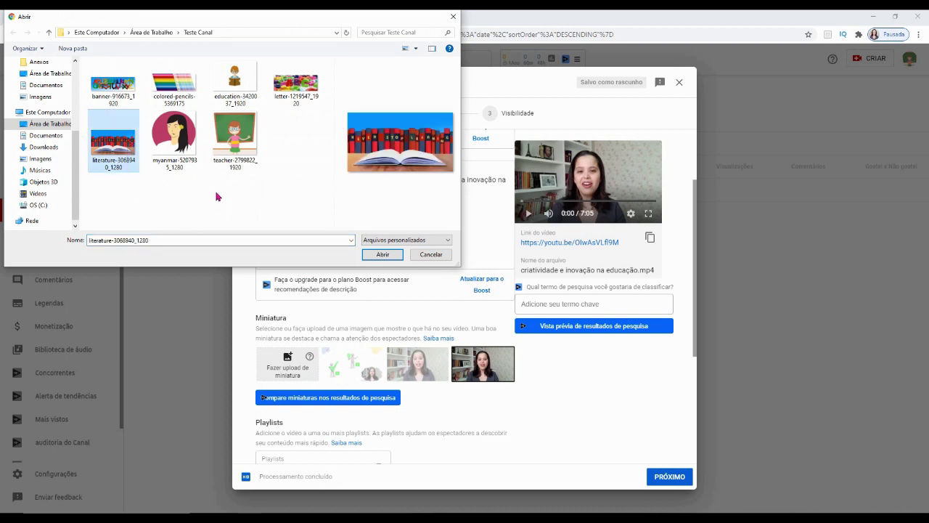
pyautogui.click(395, 257)
# Create a playlist titled "Criatividade" and add the video to it.
pyautogui.scroll(-3, 394, 256)
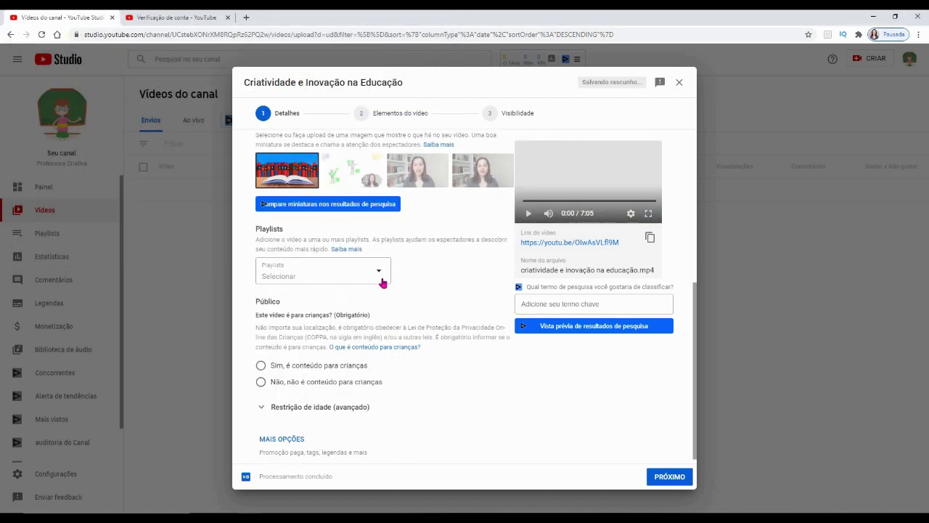
pyautogui.click(382, 282)
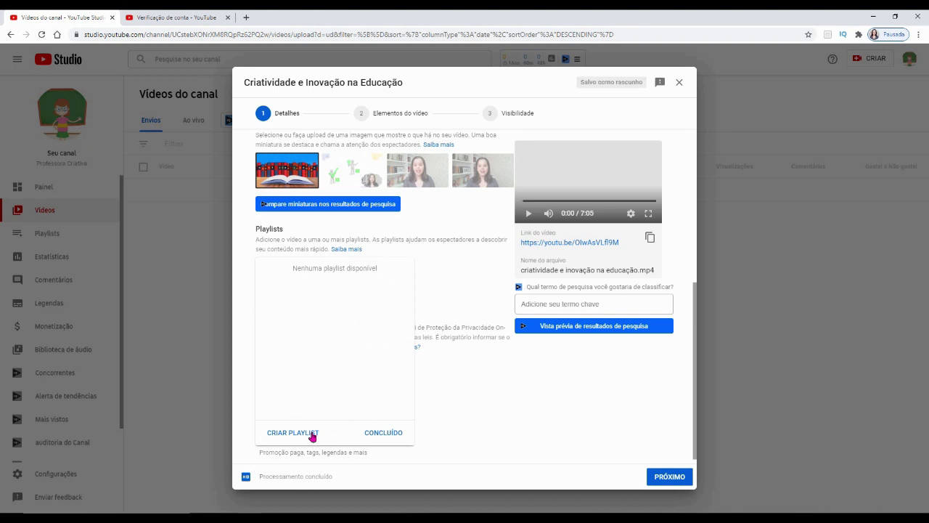
pyautogui.click(312, 434)
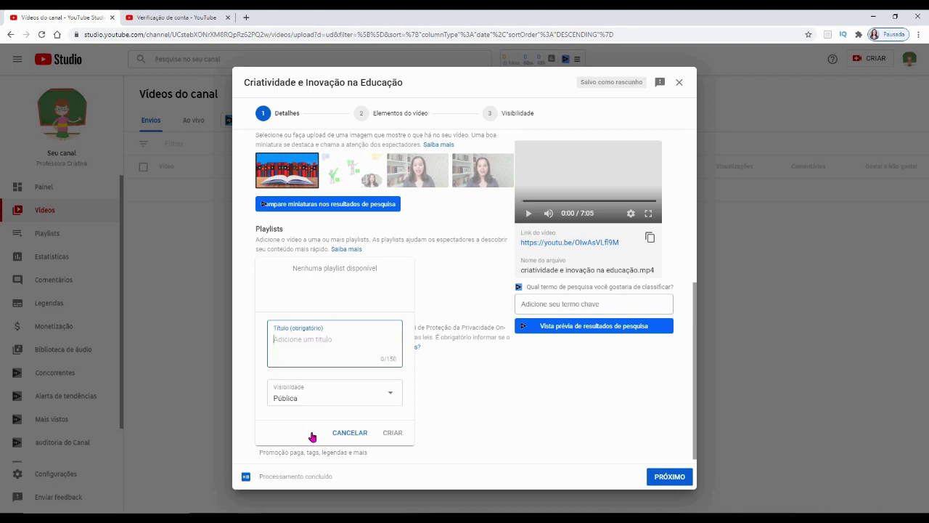
pyautogui.write('Criatividade')
pyautogui.click(393, 433)
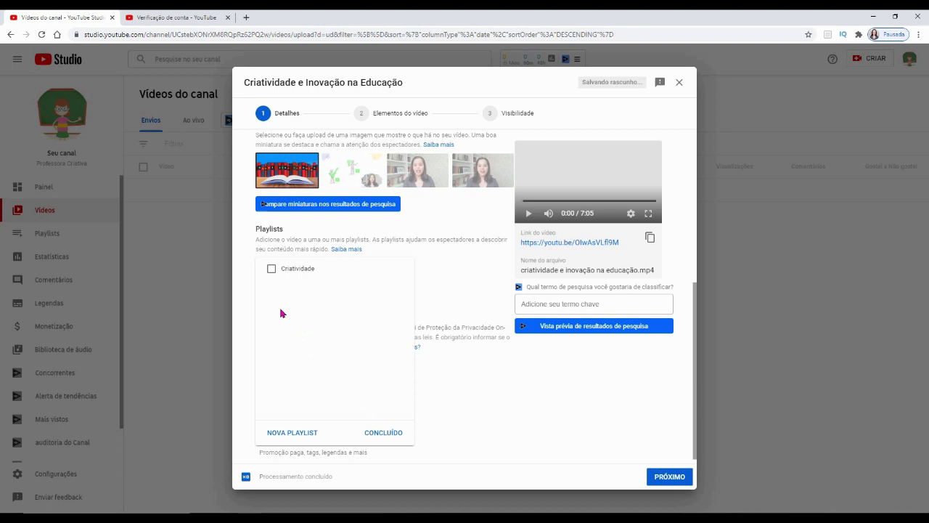
pyautogui.click(271, 269)
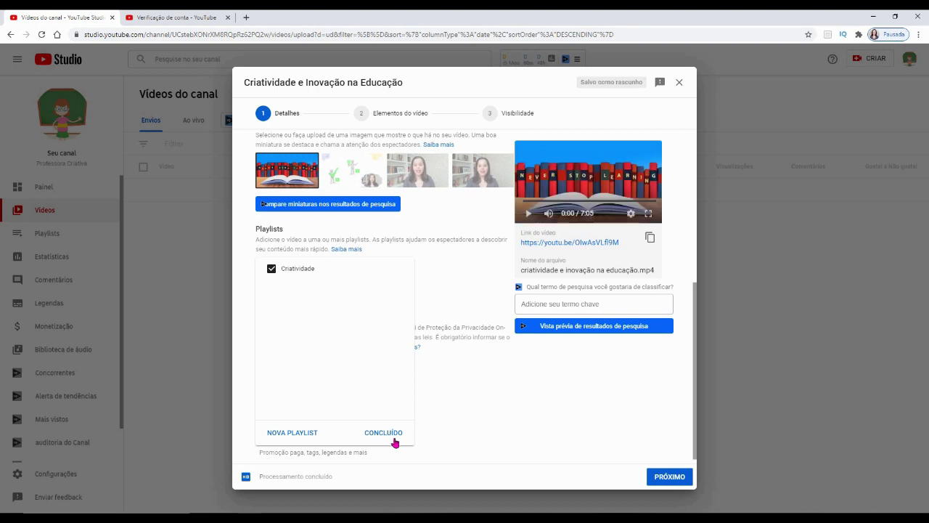
pyautogui.click(393, 438)
# Expand the age restriction settings and mark the video as content for children ("Sim, é conteúdo para crianças").
pyautogui.click(471, 413)
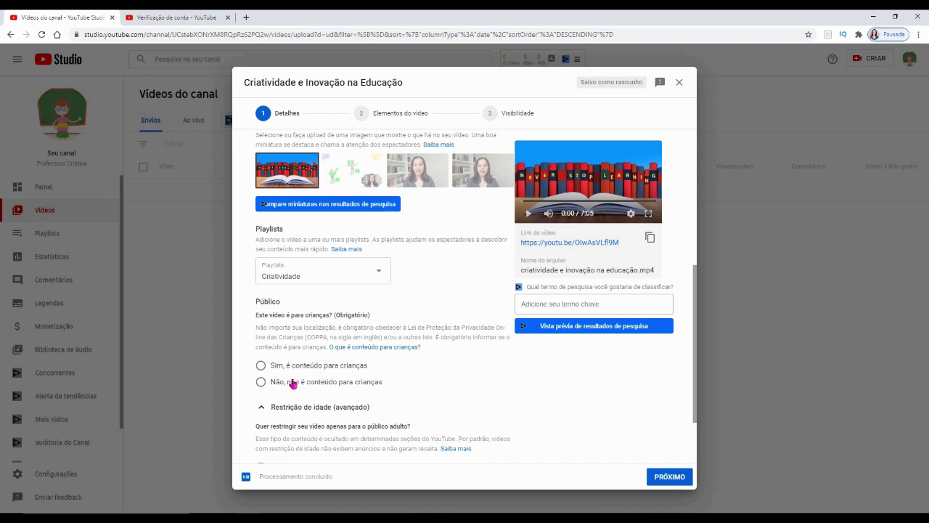
pyautogui.click(275, 365)
pyautogui.scroll(-1, 571, 410)
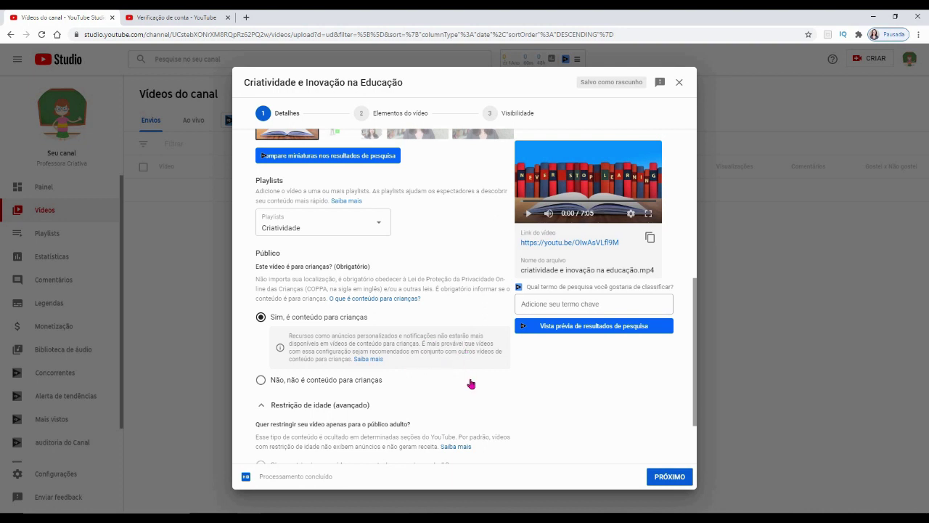
pyautogui.scroll(-2, 471, 383)
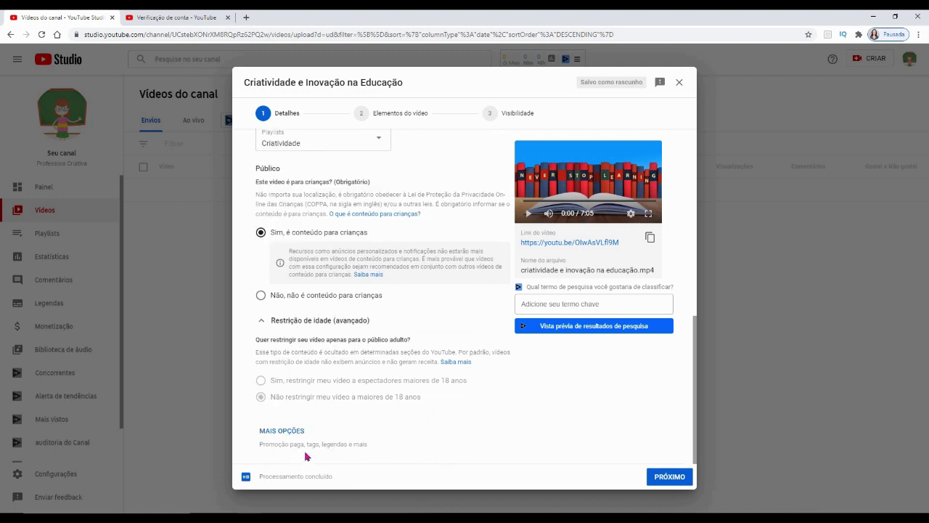
# Show the additional video options and add the tags "criatividade", "educação" and "inovação".
pyautogui.click(303, 438)
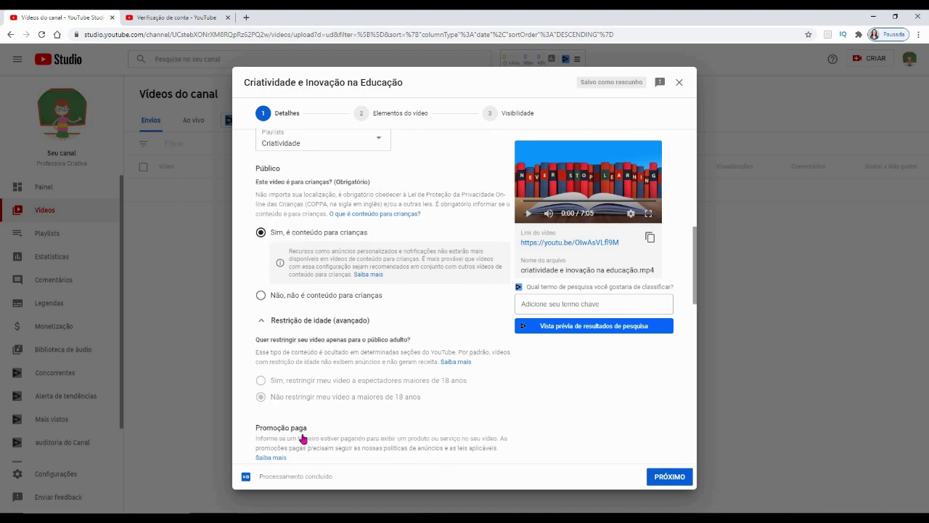
pyautogui.scroll(-3, 398, 434)
pyautogui.scroll(-1, 326, 352)
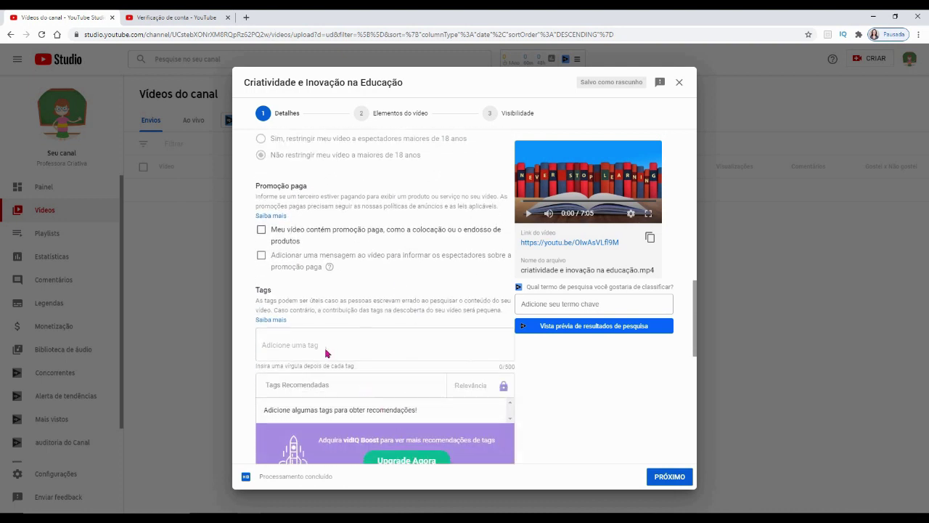
pyautogui.scroll(-1, 309, 303)
pyautogui.click(330, 291)
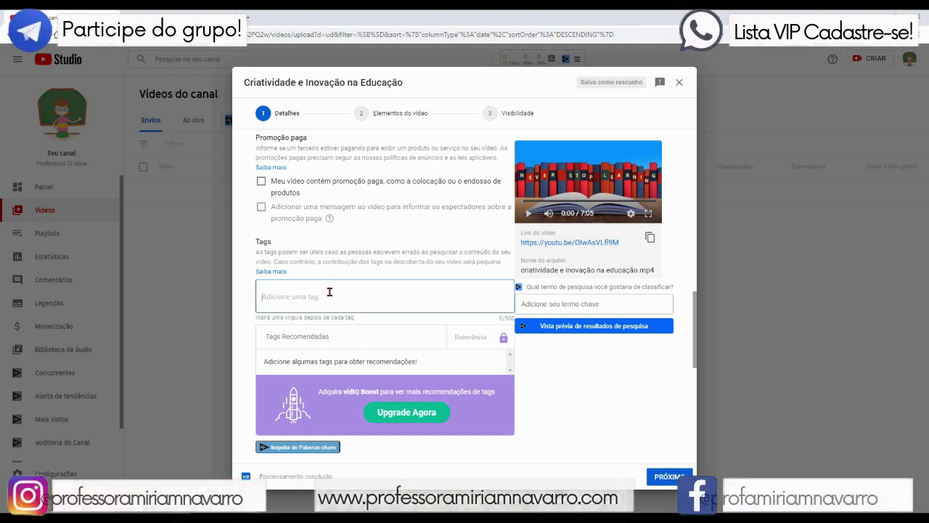
pyautogui.write('cr')
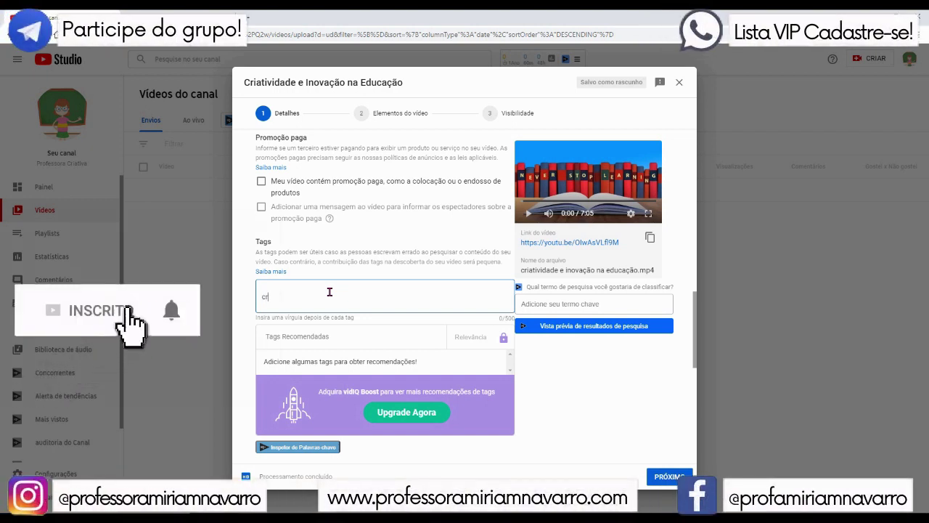
pyautogui.write('iativi')
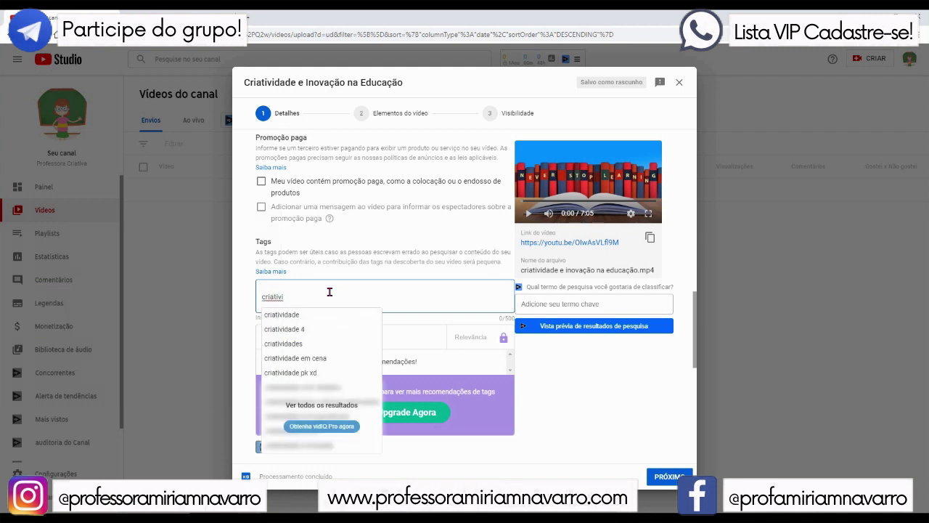
pyautogui.write('dade educação inovação')
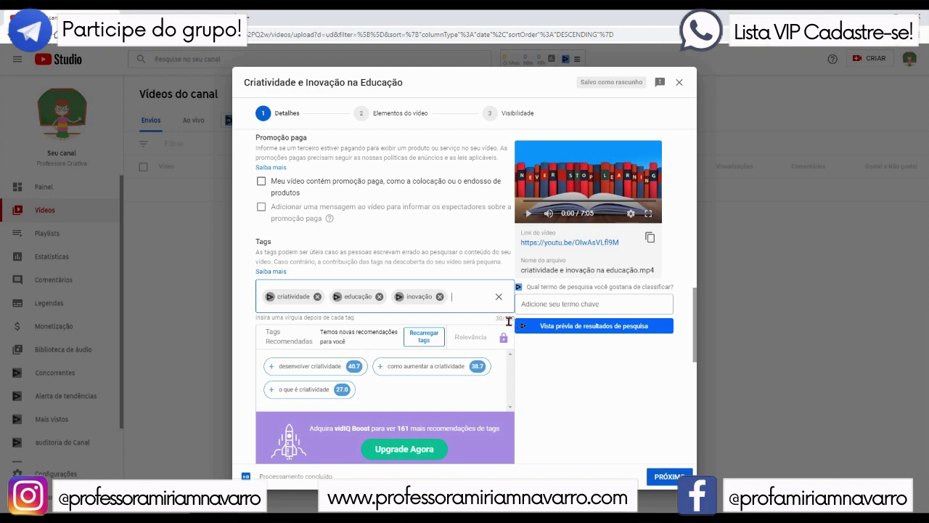
# Review the remaining detail options and proceed to the visibility settings without adding an end screen or cards.
pyautogui.scroll(-5, 562, 414)
pyautogui.scroll(-3, 563, 420)
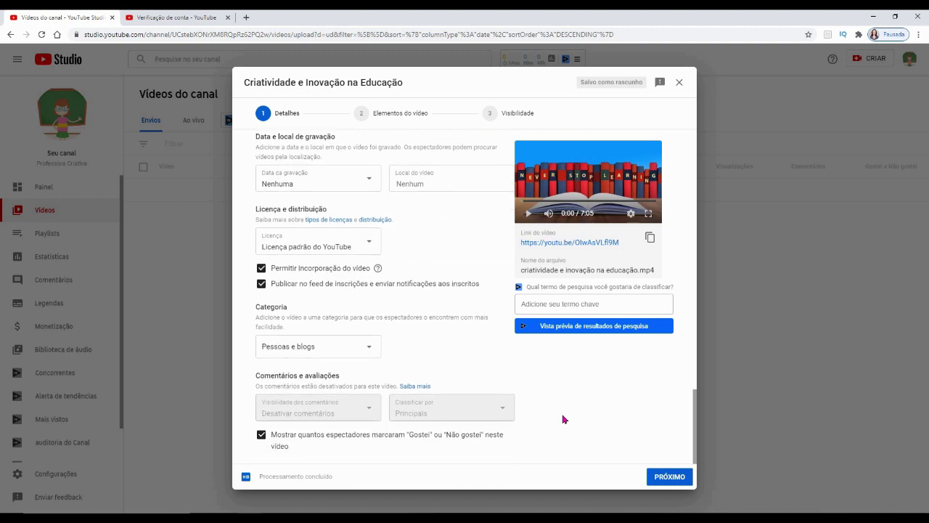
pyautogui.click(685, 482)
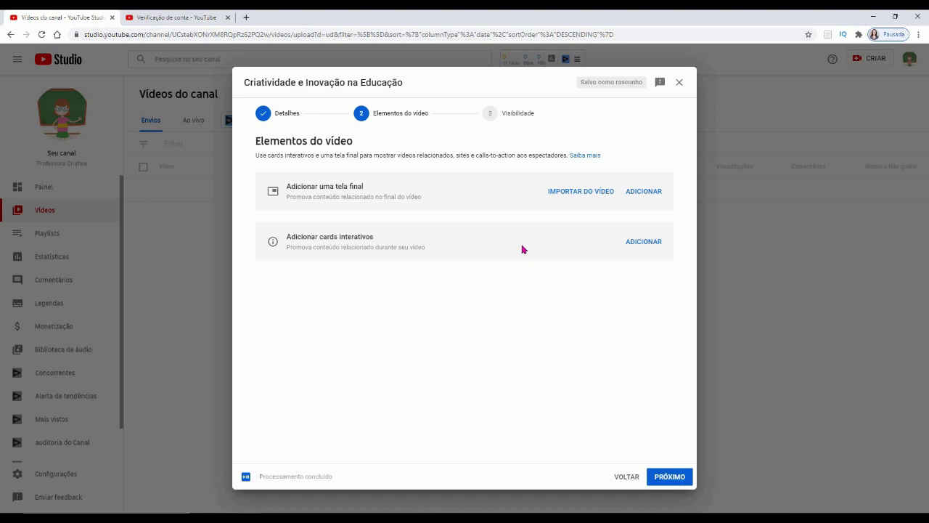
pyautogui.click(688, 481)
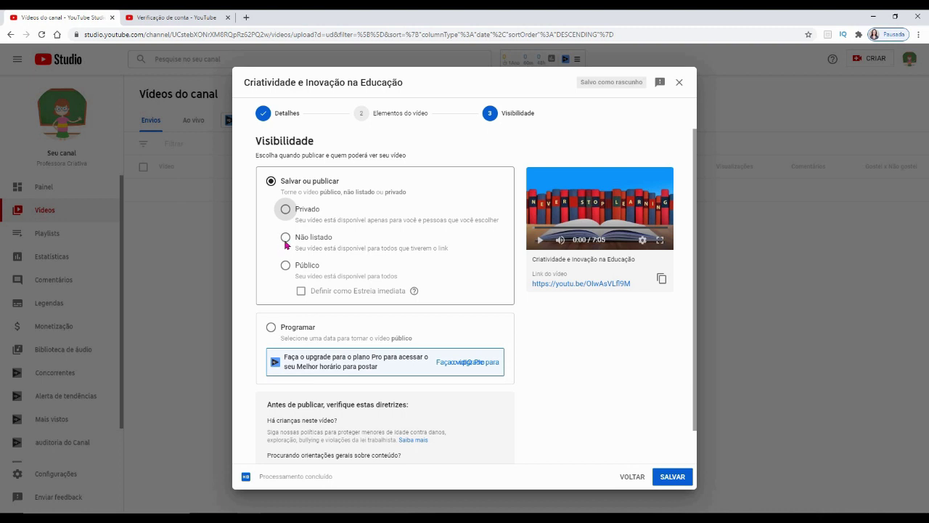
# Try out the Não listado, Público and Programar visibility options, including the schedule's date and time choices.
pyautogui.click(285, 240)
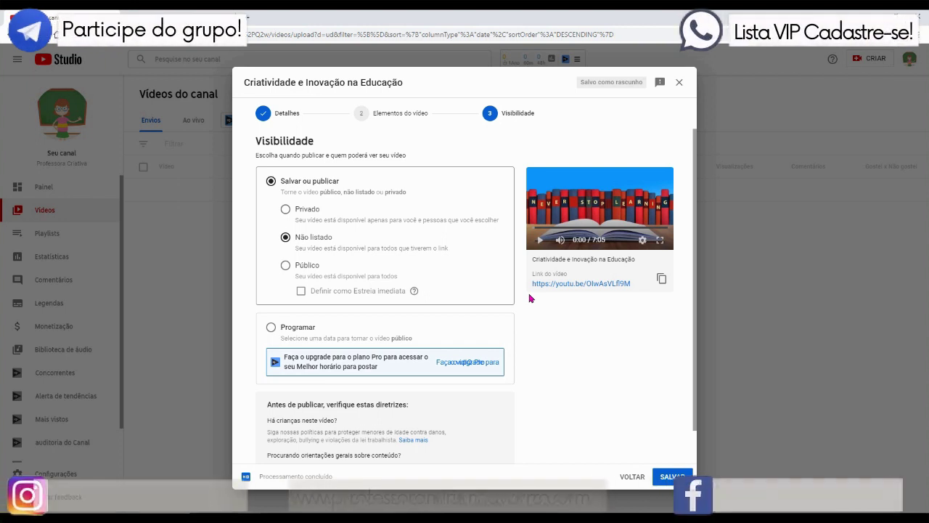
pyautogui.click(285, 267)
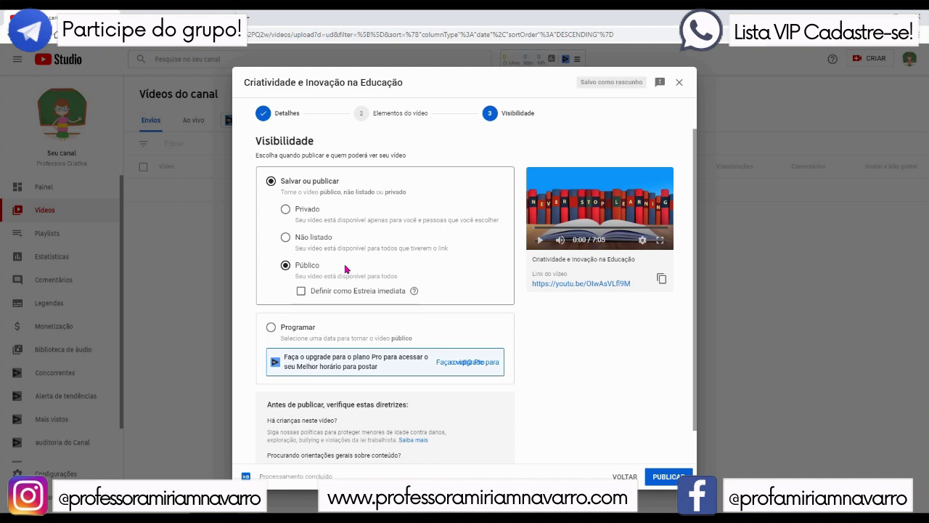
pyautogui.click(270, 328)
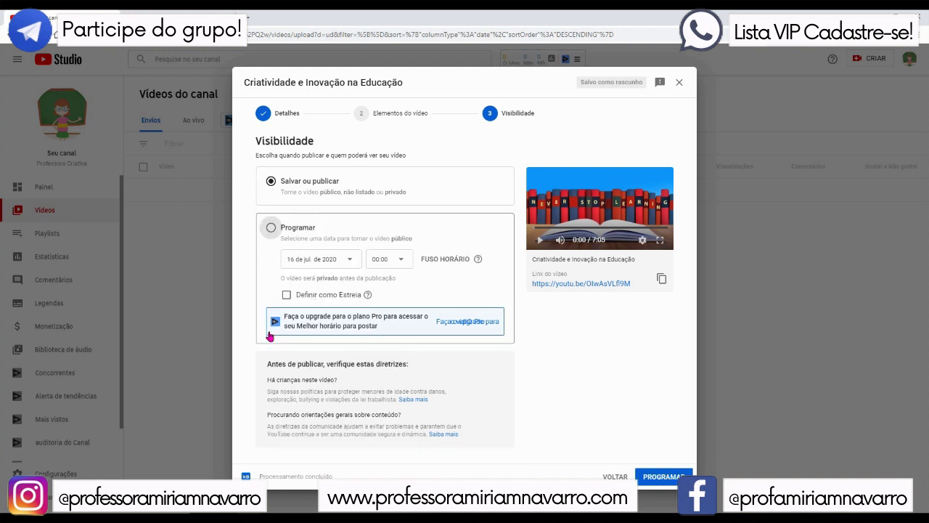
pyautogui.click(344, 265)
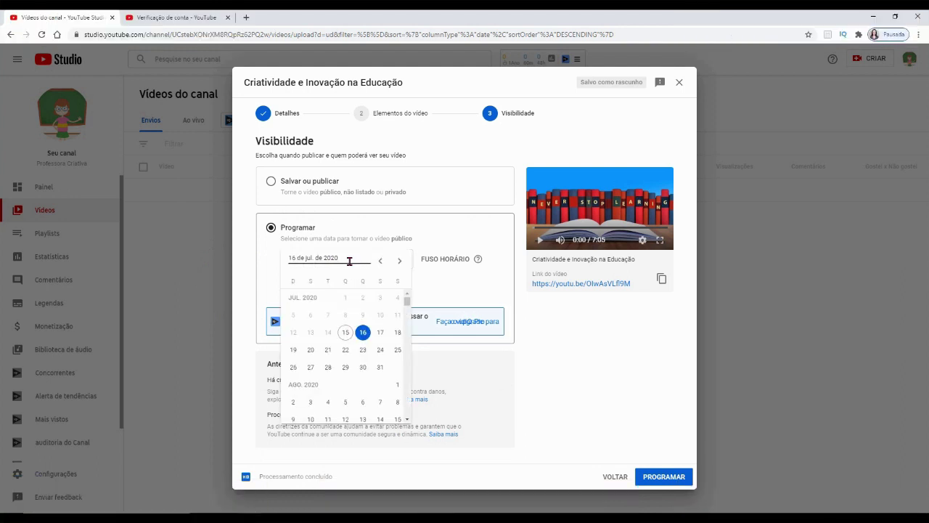
pyautogui.click(457, 284)
pyautogui.click(400, 261)
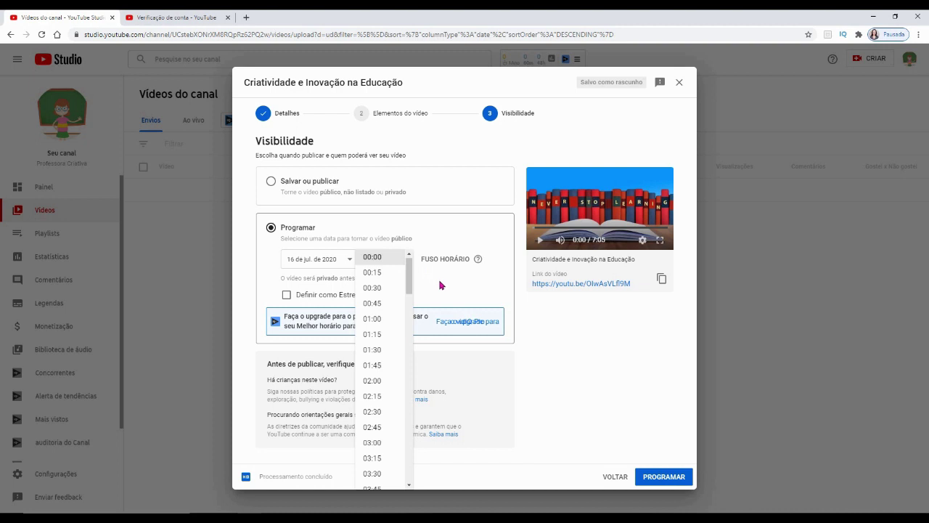
# Set the video's visibility to Público under Salvar ou publicar and publish it.
pyautogui.click(271, 181)
pyautogui.click(286, 265)
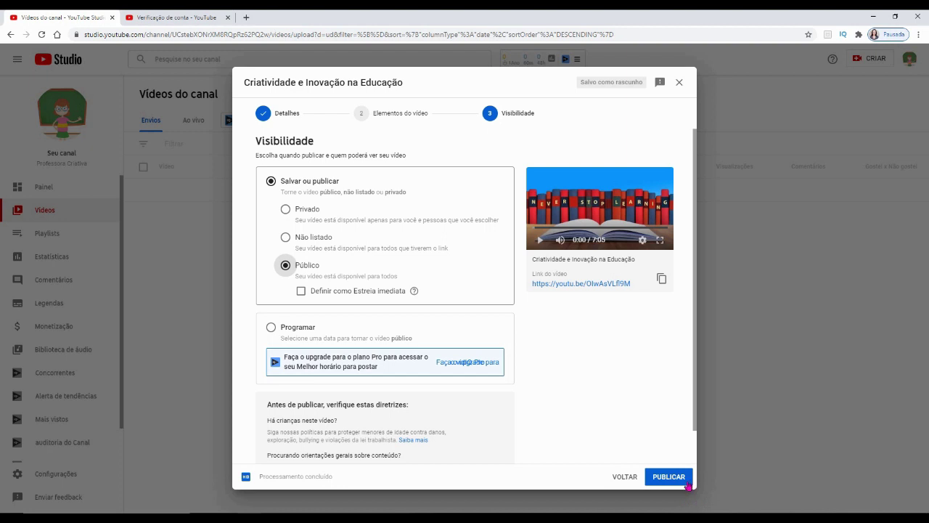
pyautogui.click(685, 482)
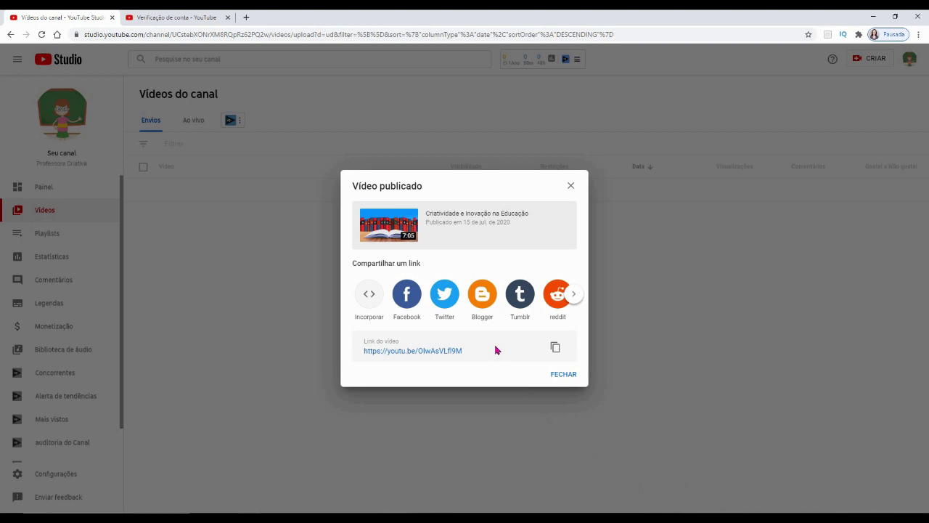
# Copy the published video's link and close the sharing dialog.
pyautogui.click(557, 349)
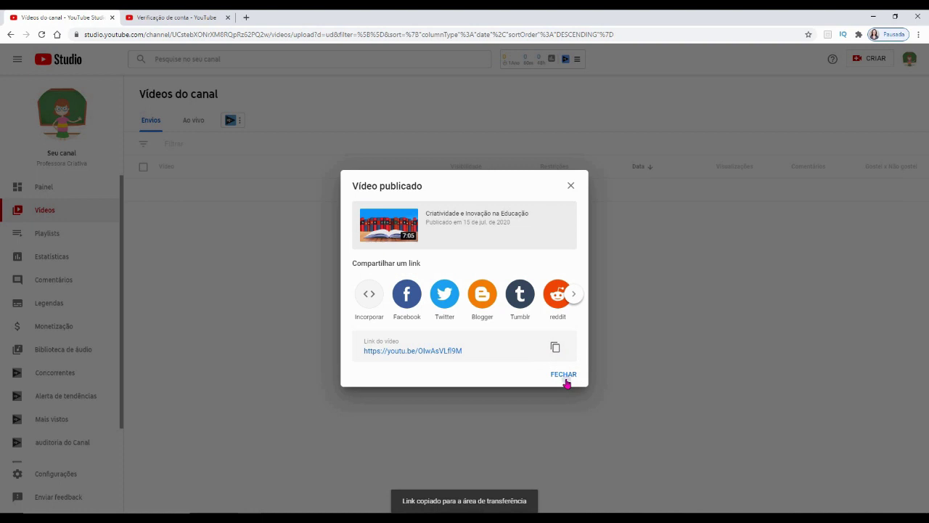
pyautogui.click(565, 379)
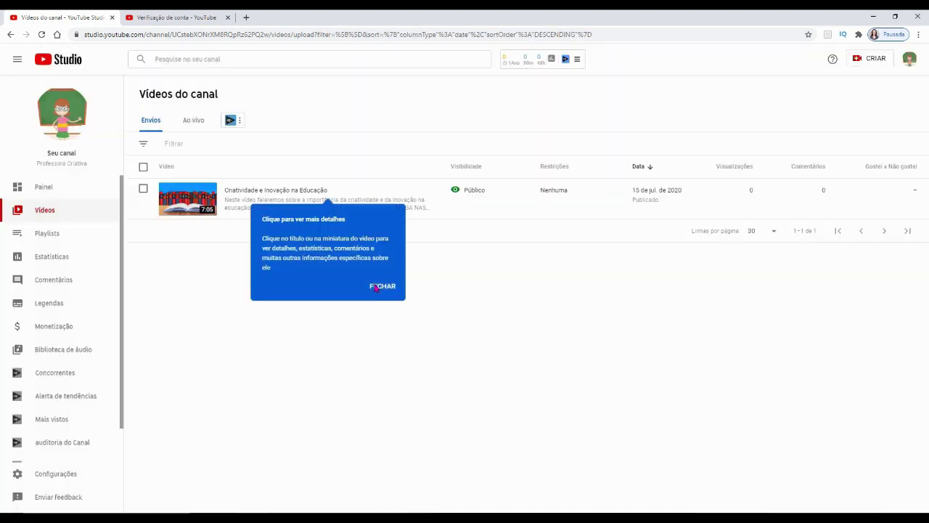